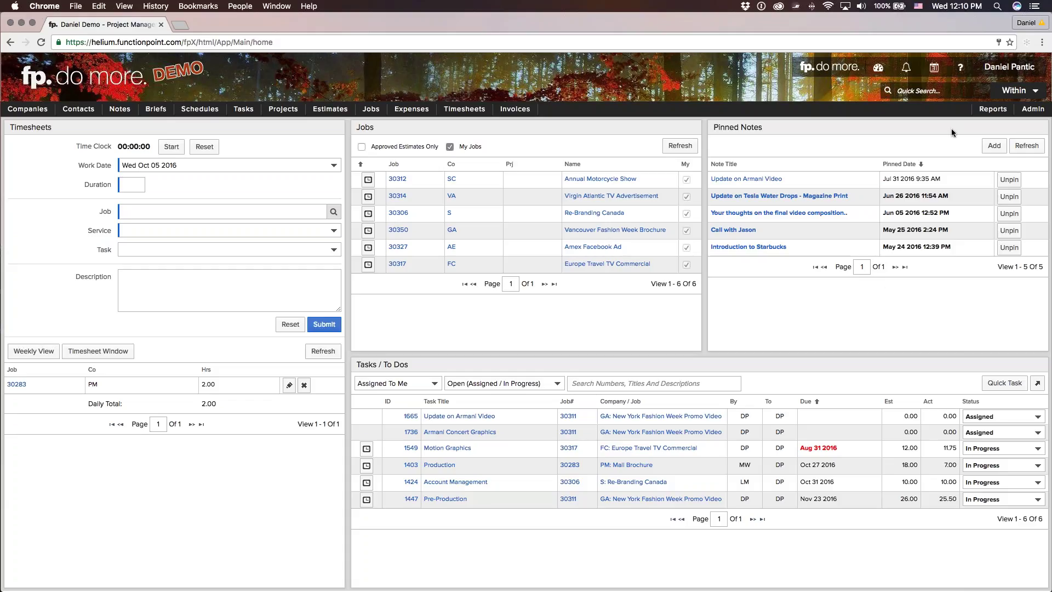
Open the Training link from the ? help menu in a new browser tab
mouse_move(963, 71)
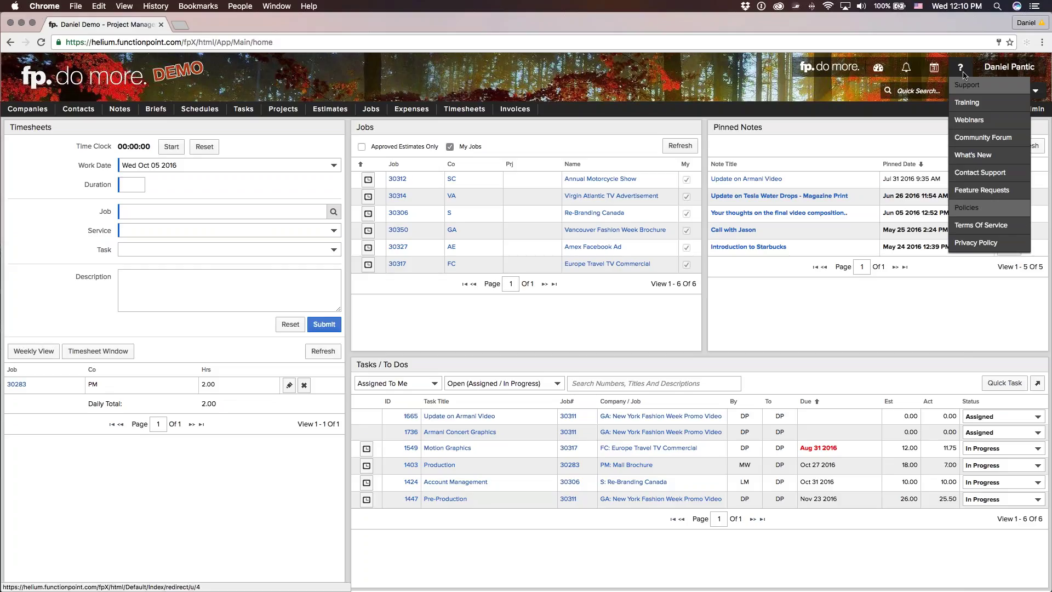
right_click(983, 109)
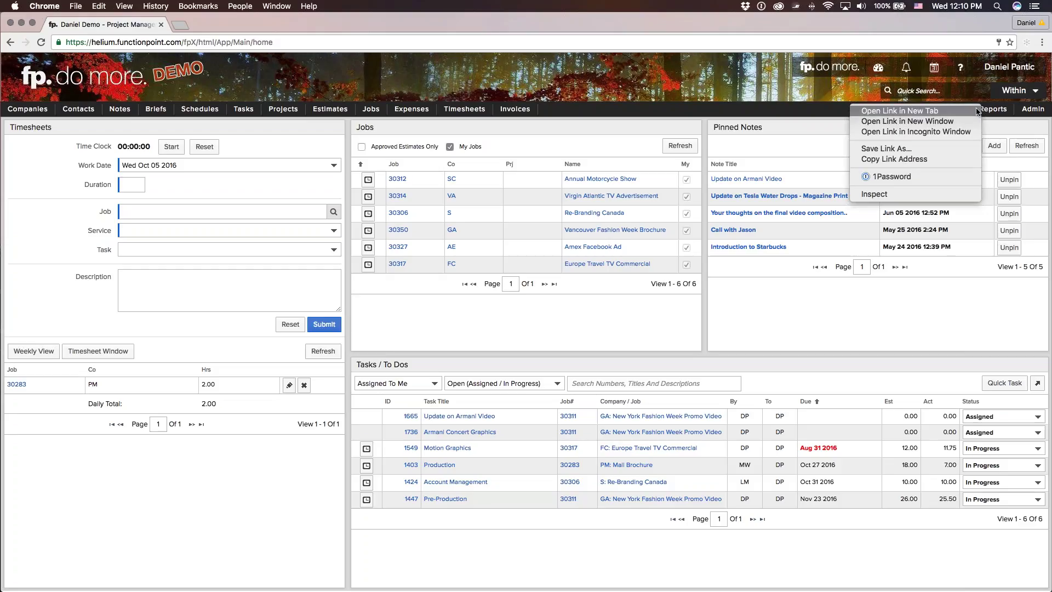
click(970, 110)
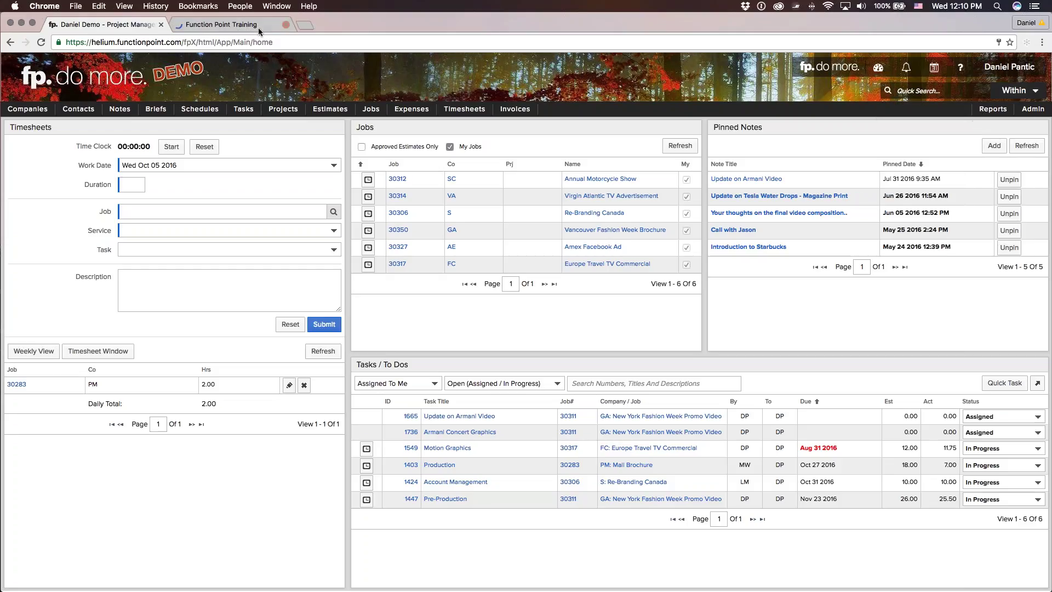
Go to the Function Point Training tab and open the fp. Library page
click(239, 25)
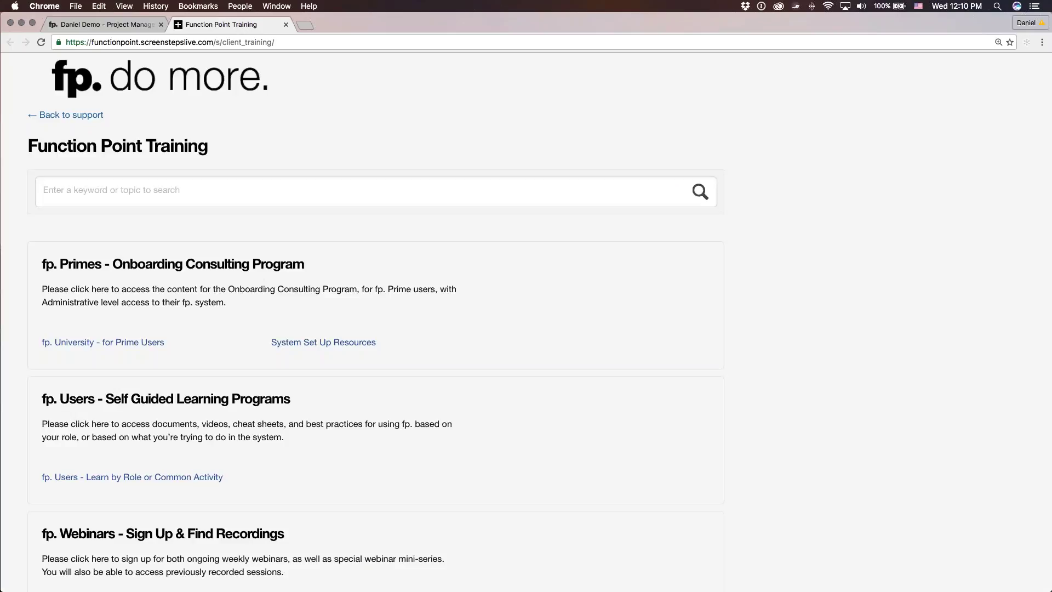
scroll(263, 155, down, 1)
scroll(263, 181, down, 3)
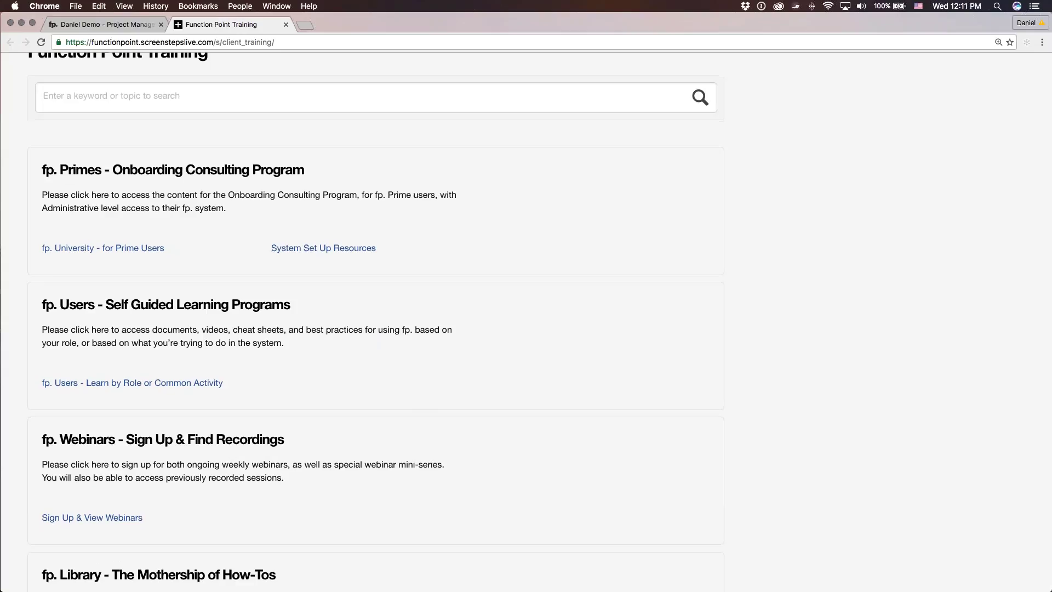
scroll(376, 318, down, 4)
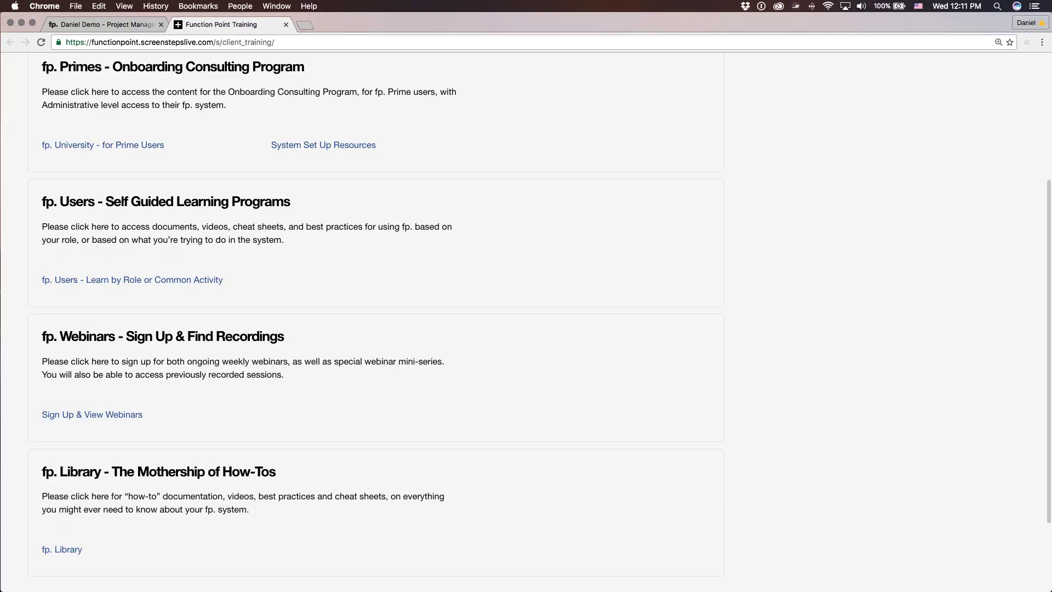
scroll(67, 444, down, 4)
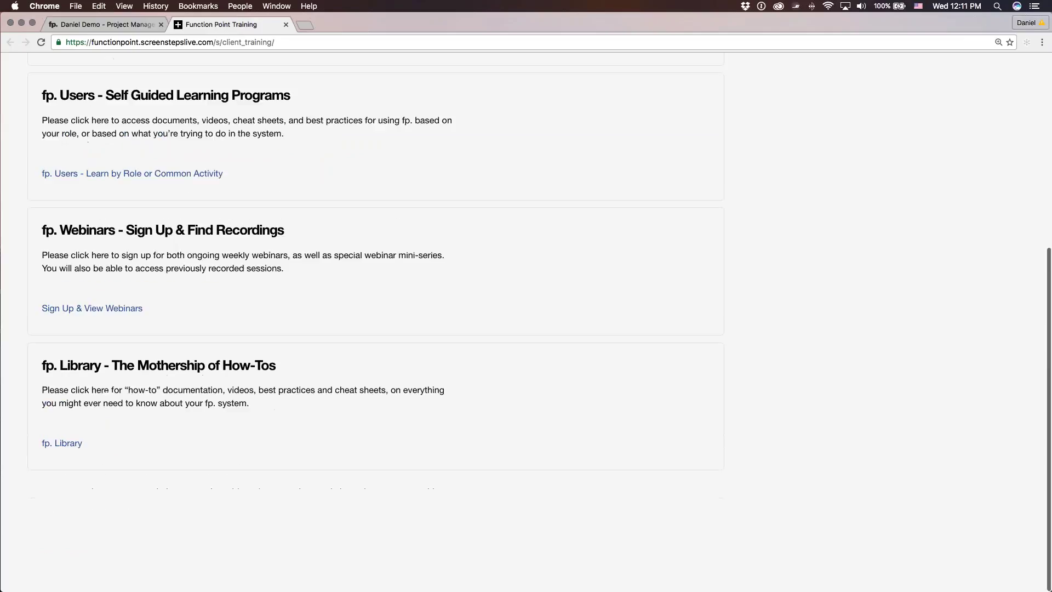
click(68, 444)
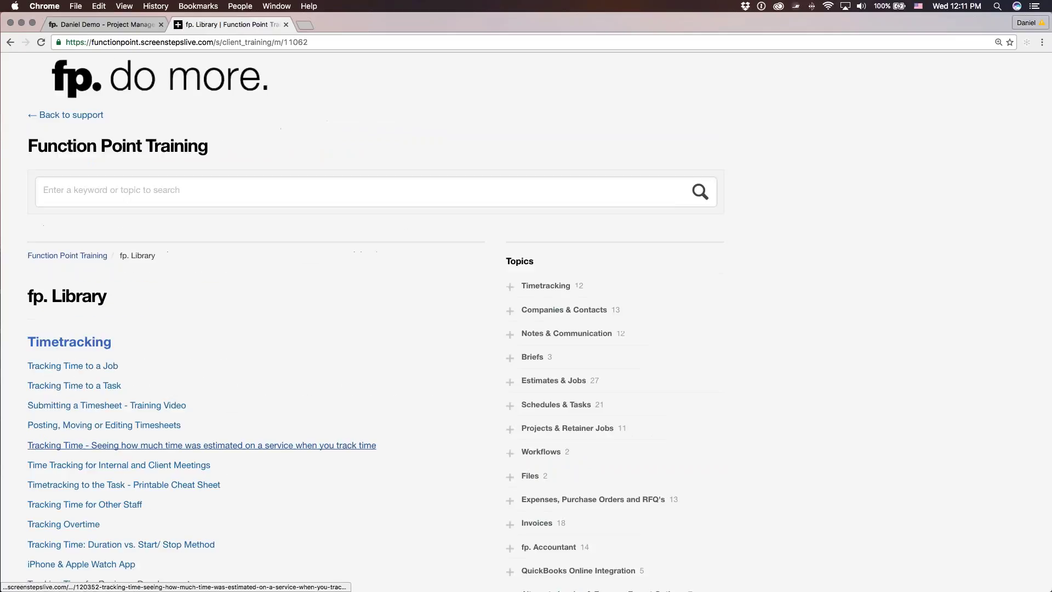
Focus the fp. Library search box, then return to the Function Point dashboard tab
scroll(397, 302, down, 5)
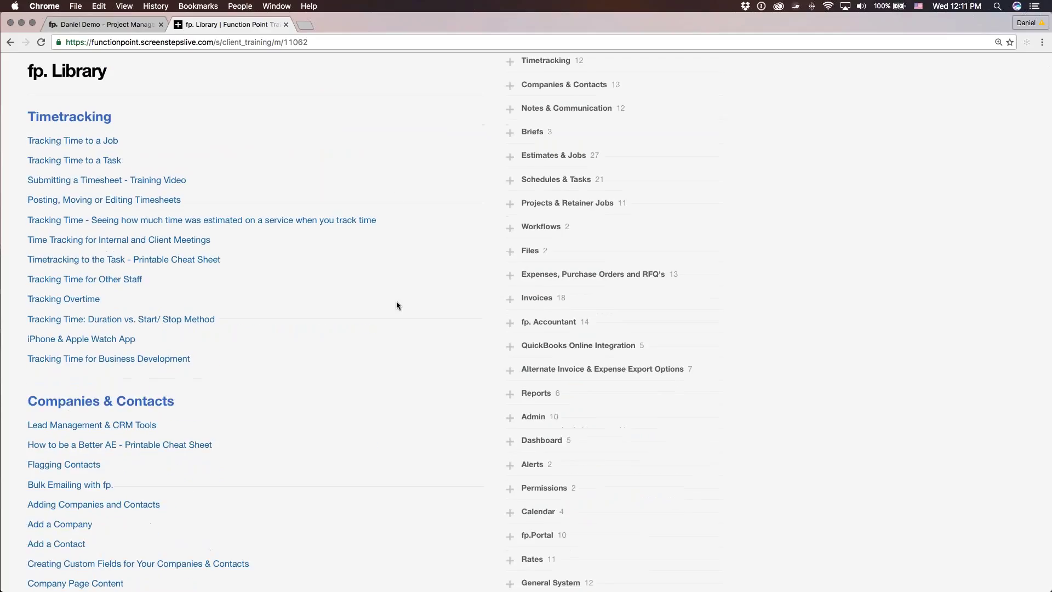
scroll(397, 301, up, 4)
click(254, 149)
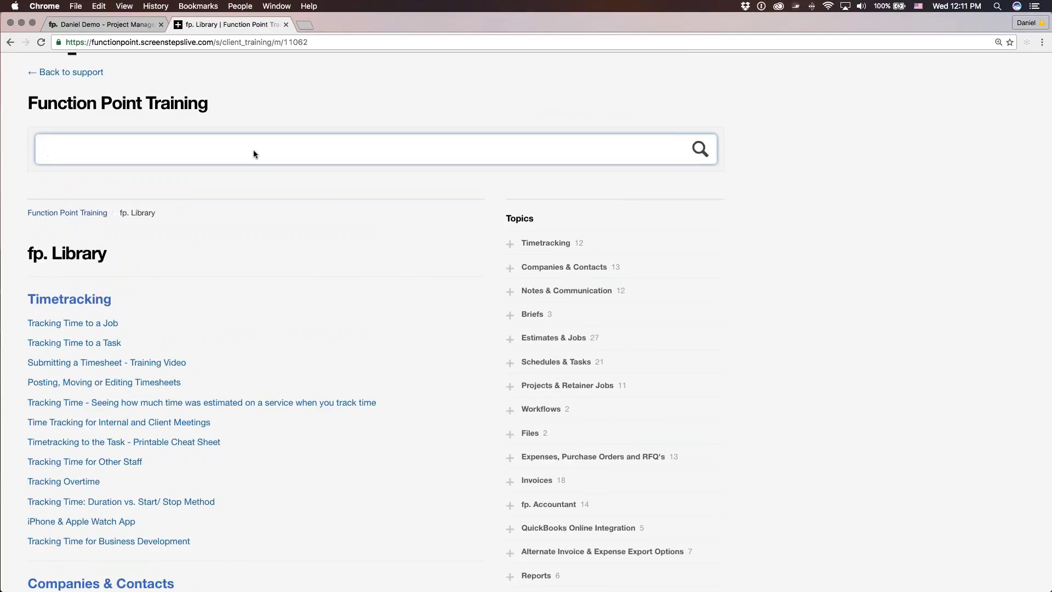
click(99, 26)
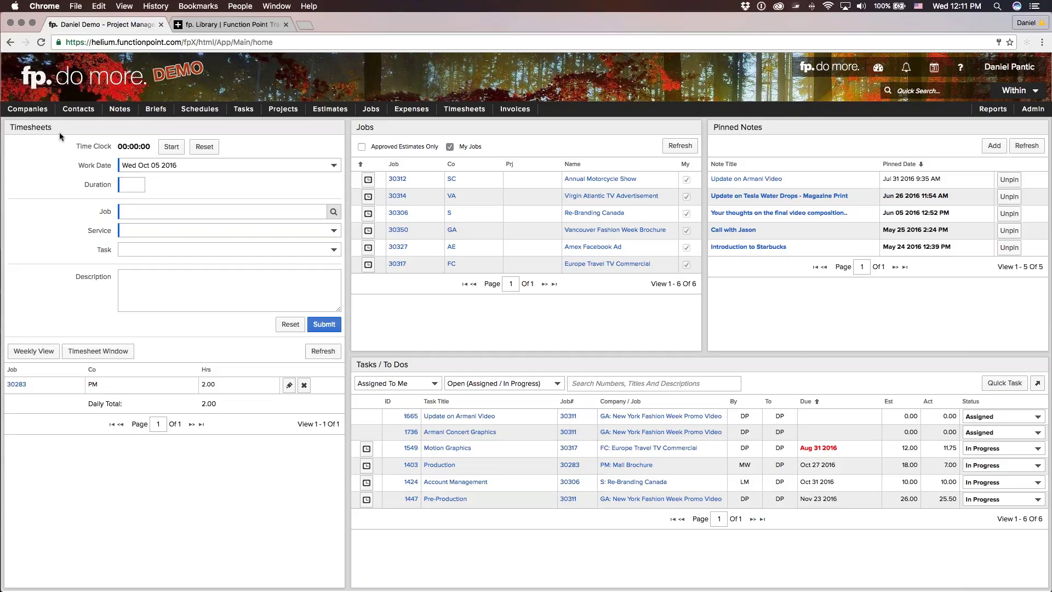
drag(54, 127, 8, 127)
drag(375, 127, 360, 126)
drag(406, 364, 365, 363)
click(715, 126)
click(796, 127)
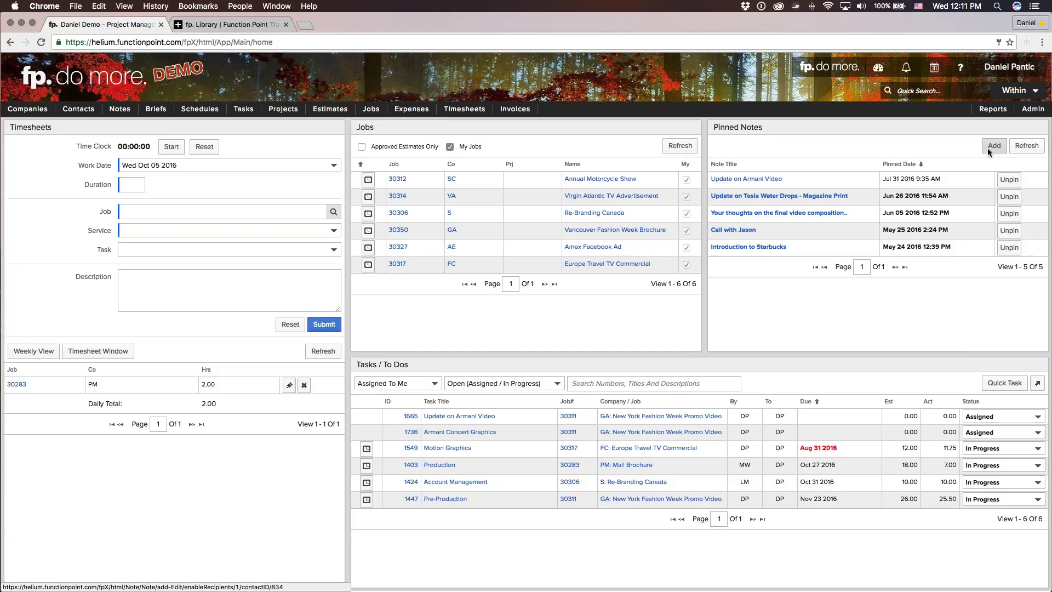
mouse_move(744, 180)
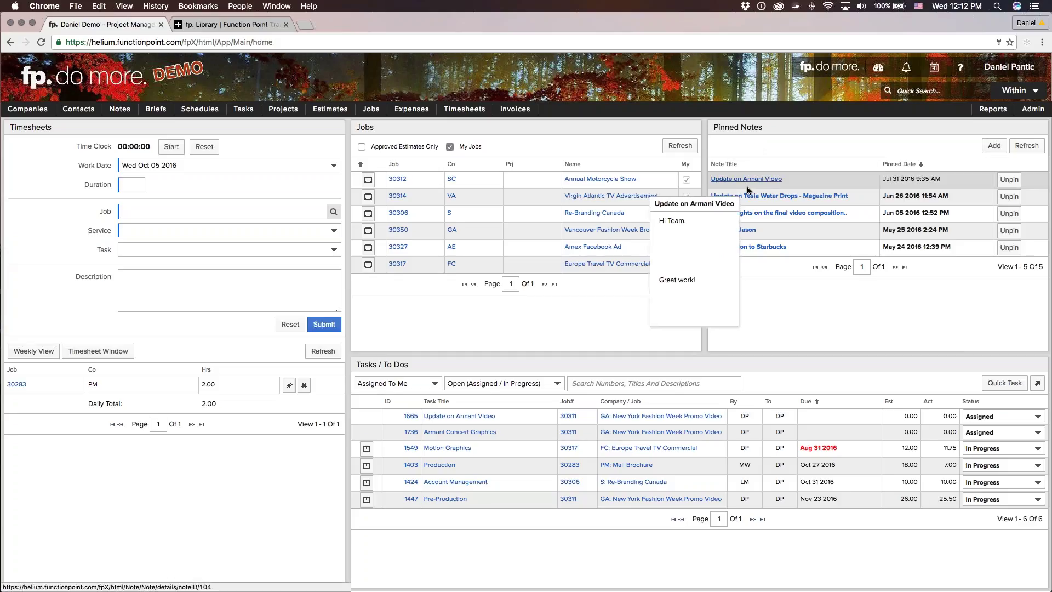
mouse_move(749, 198)
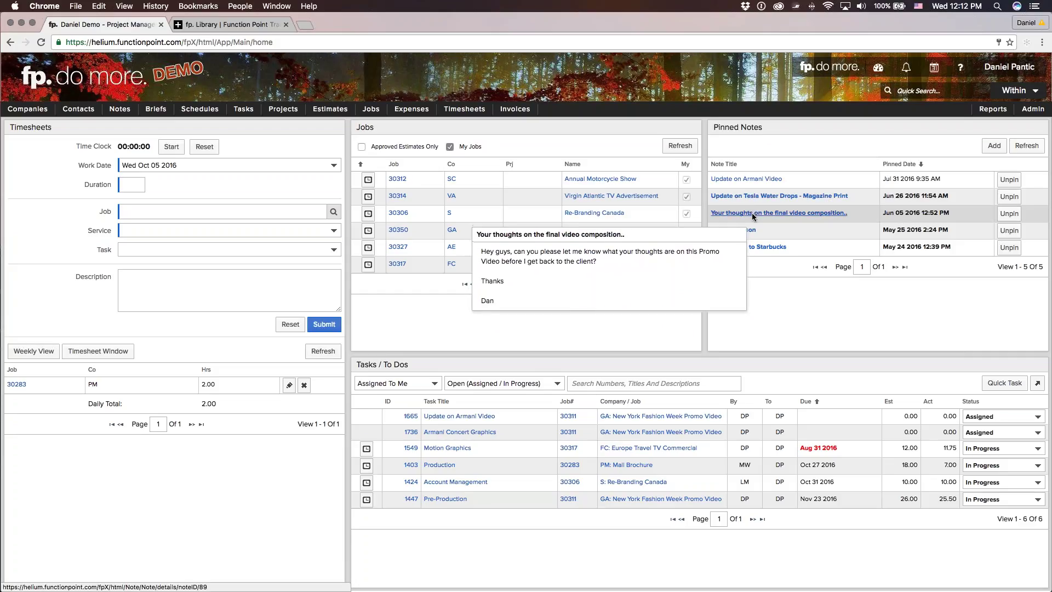
mouse_move(735, 231)
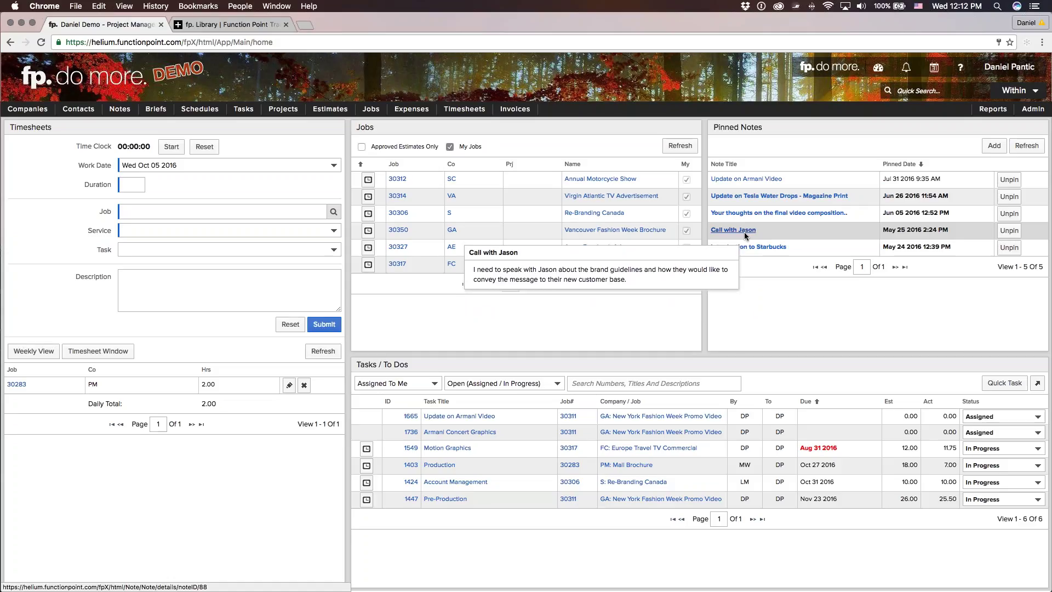
mouse_move(749, 248)
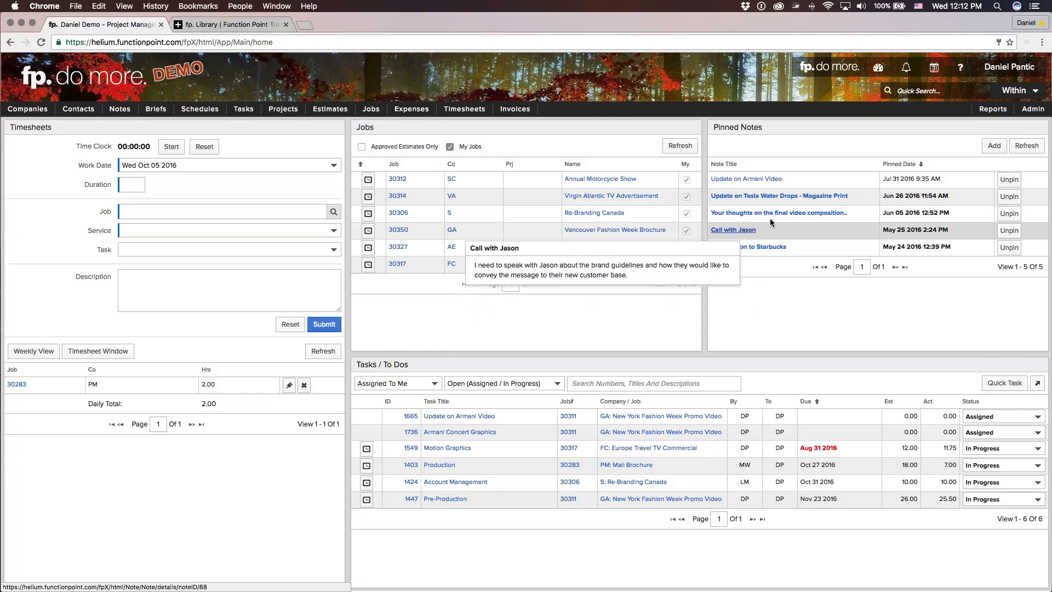
Add a new pinned note titled 'Update on Pilot Program'
click(995, 146)
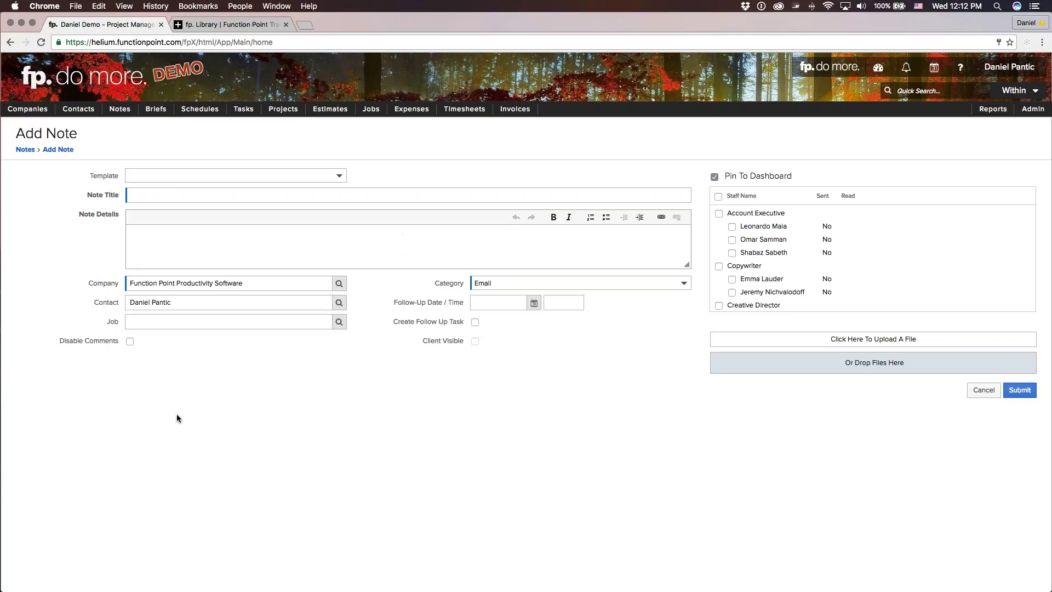
drag(82, 134, 14, 133)
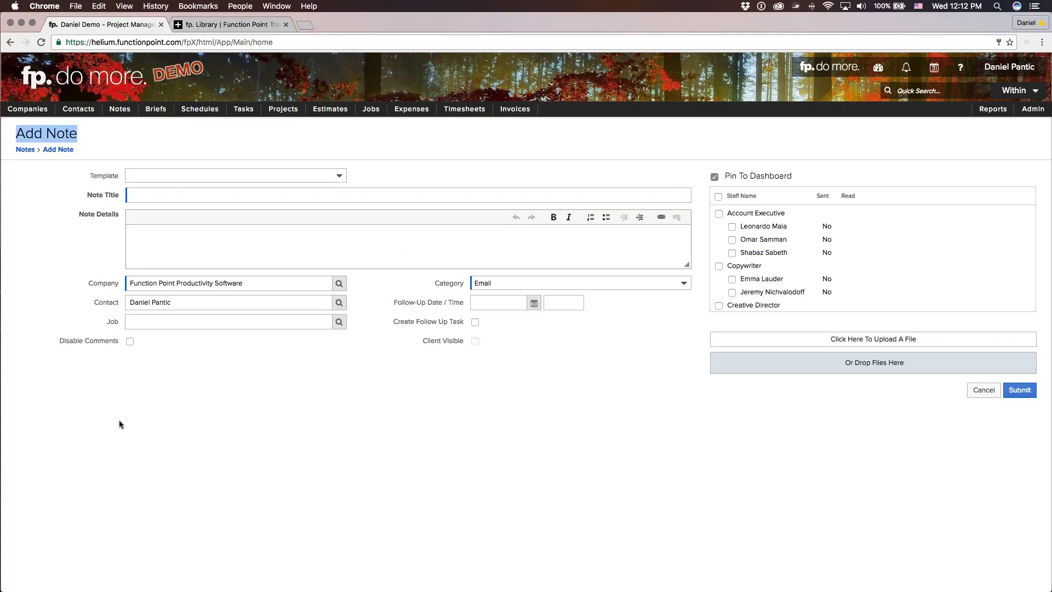
click(252, 197)
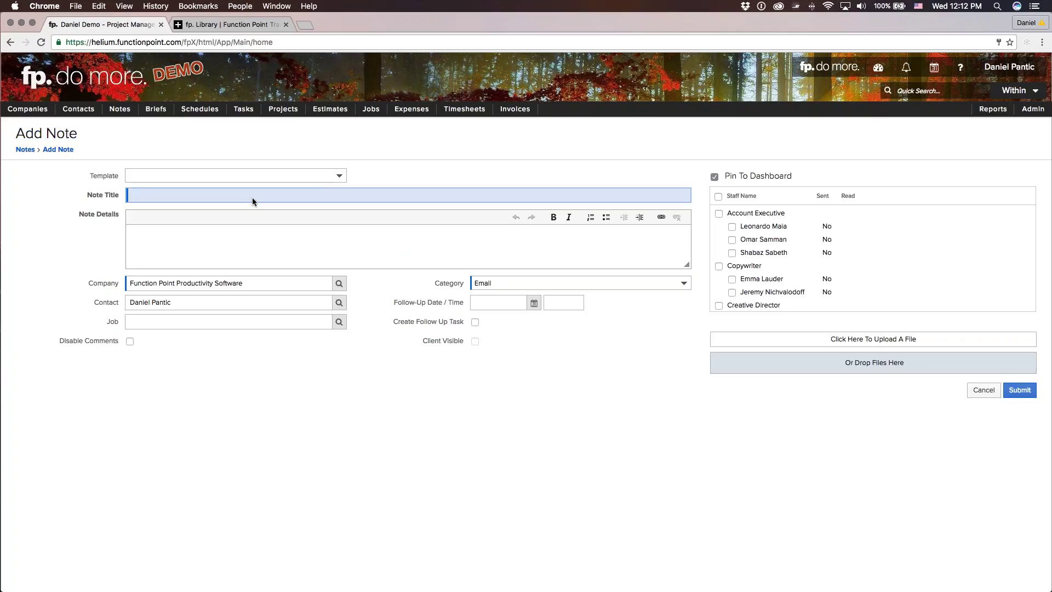
text(Update on Pilot Program)
key(Tab)
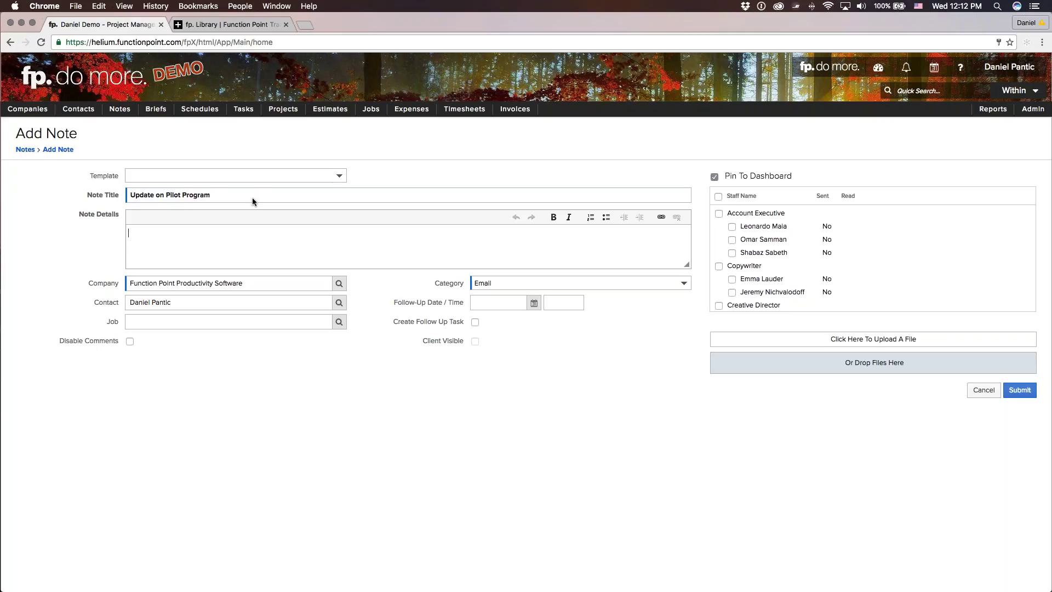
Write 'Hi Team,', 'Please take a look at this update!' and 'Thanks' in Note Details
text(Hi Team,)
key(Return)
text(Please take a look at this update!)
key(Return)
text(Thanks!)
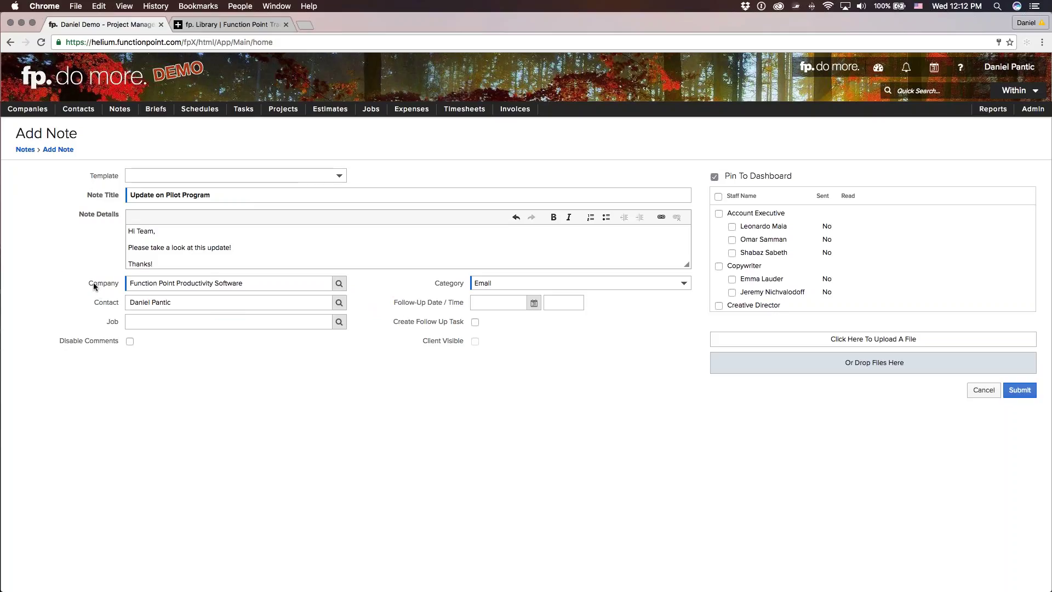
Point out the Company, Contact and Job fields on the note form
drag(92, 284, 115, 285)
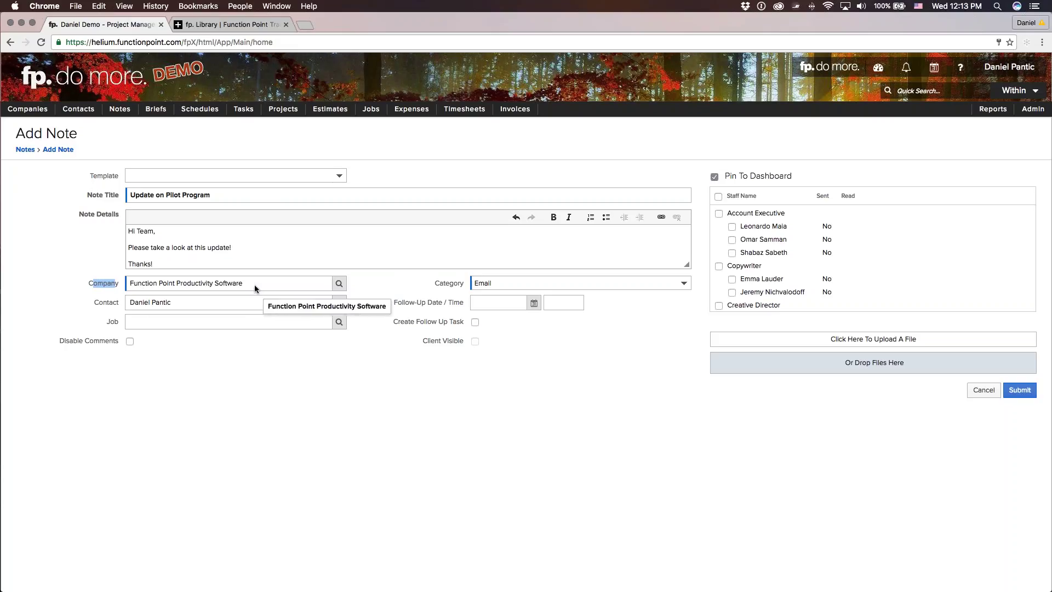
click(239, 336)
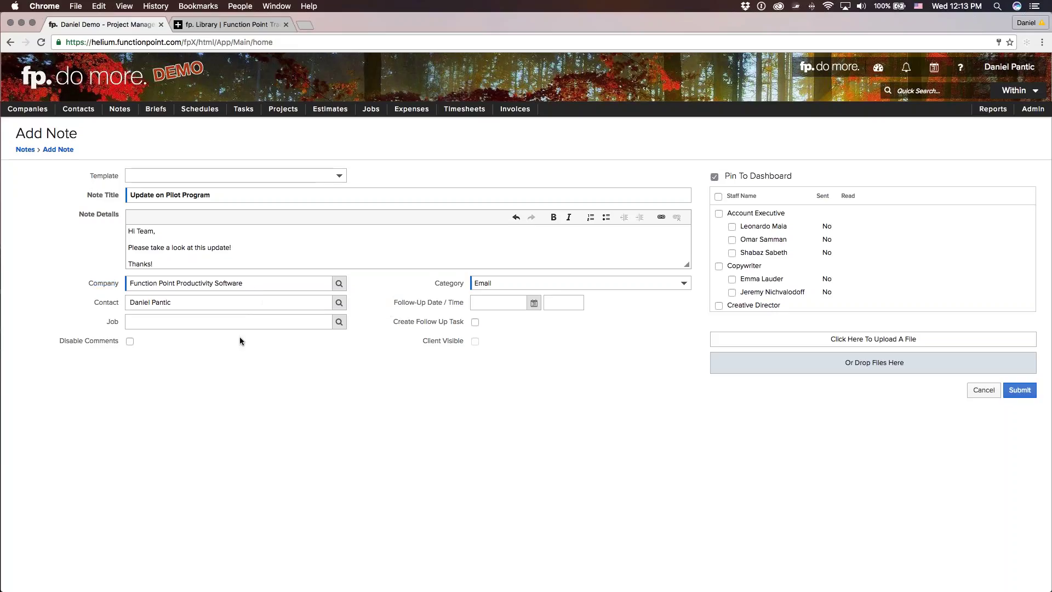
drag(97, 302, 119, 303)
click(215, 317)
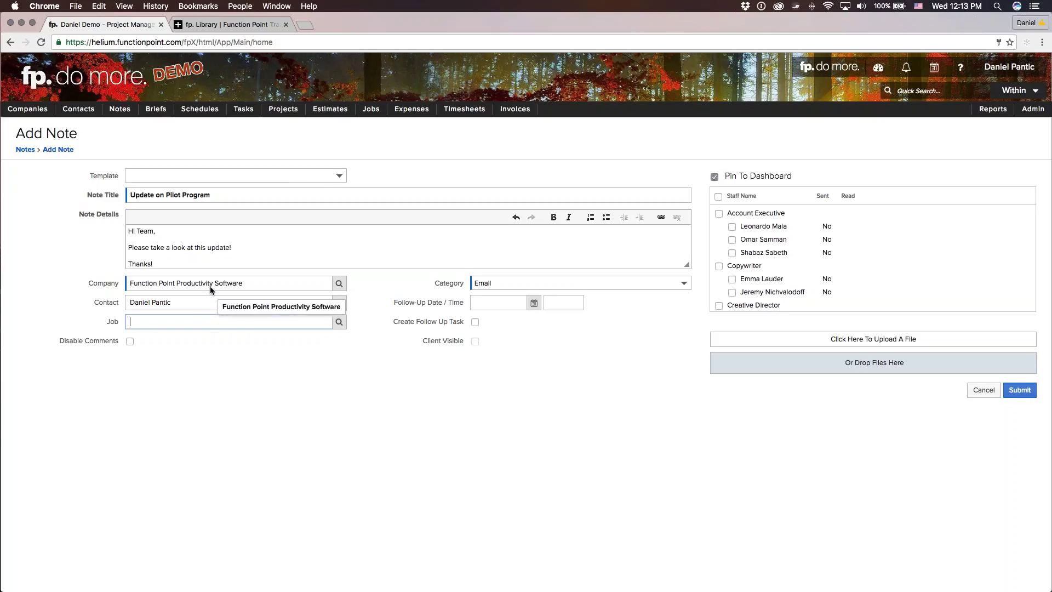
Set the company to Giorgio Armani and the job to Vancouver Fashion Week Brochure
click(296, 282)
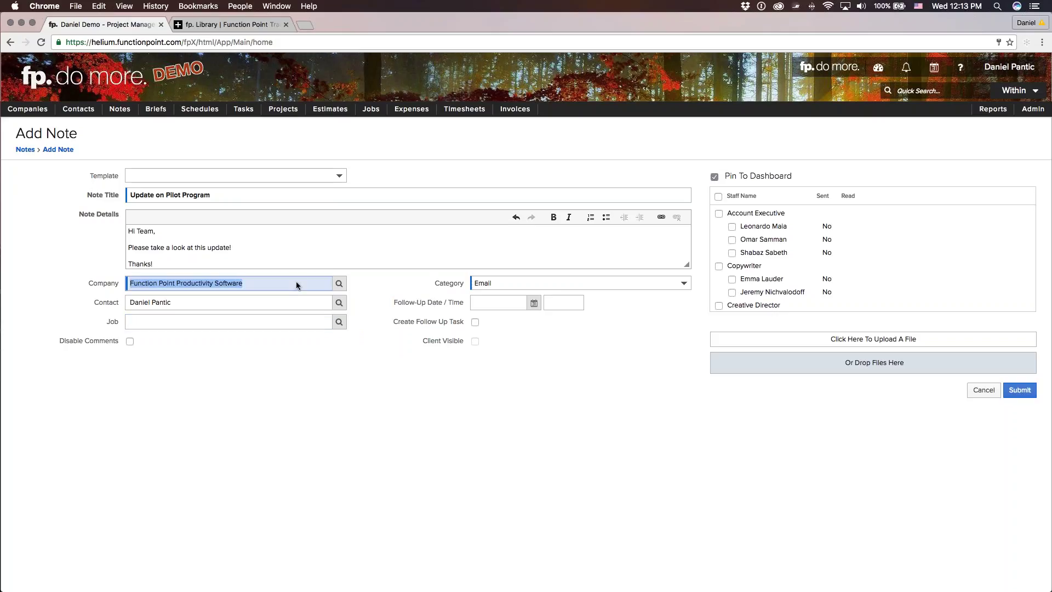
text(armani)
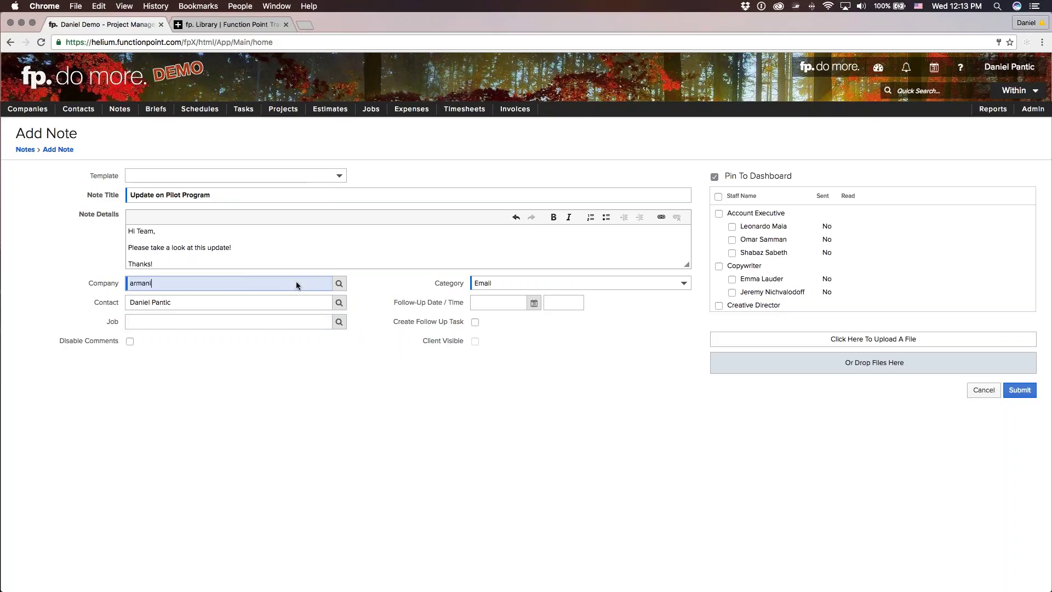
key(Tab)
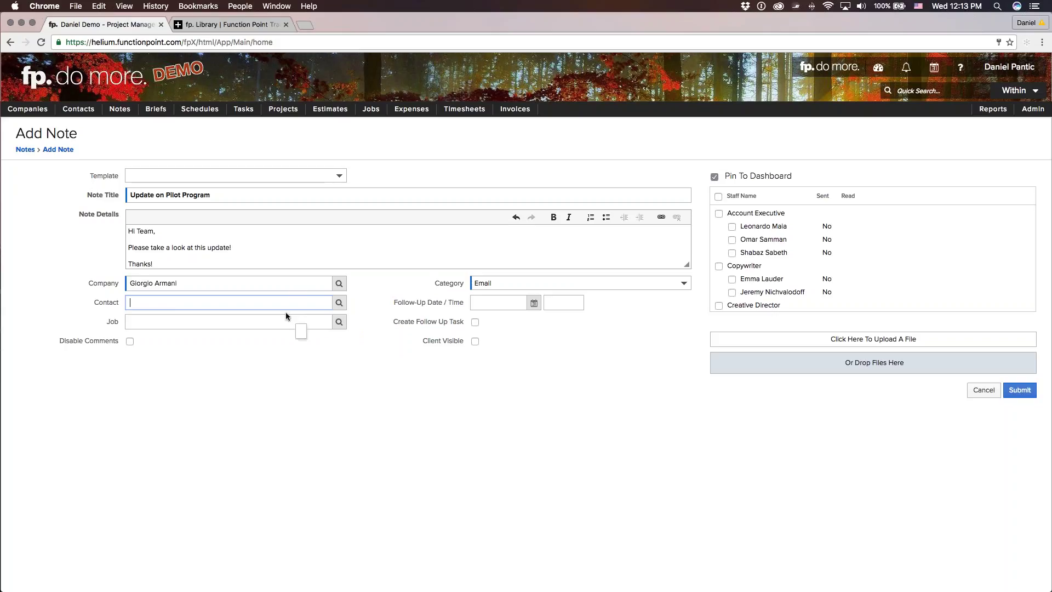
key(Tab)
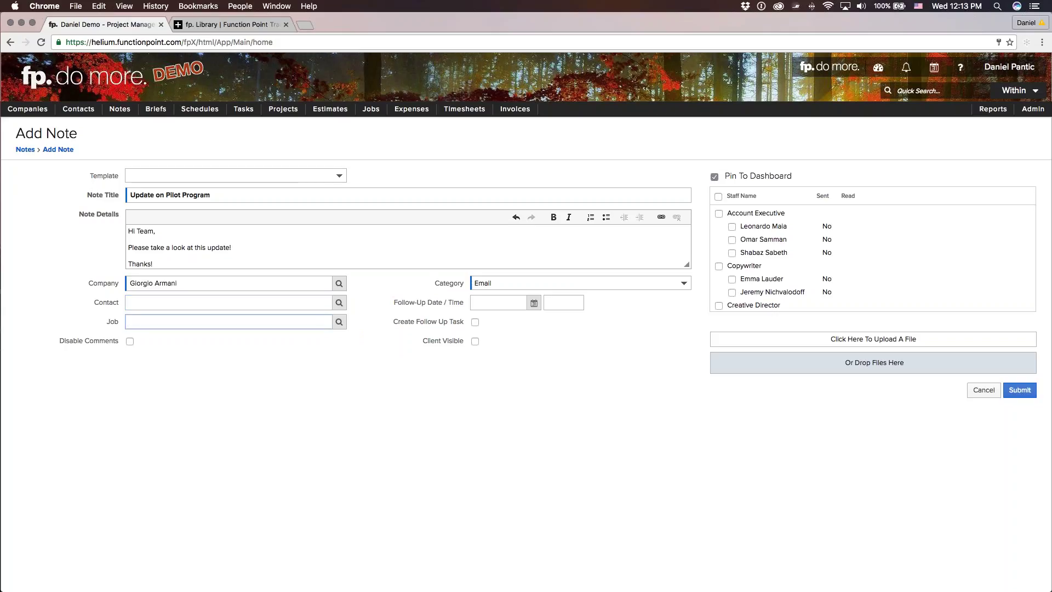
text(arma)
key(Tab)
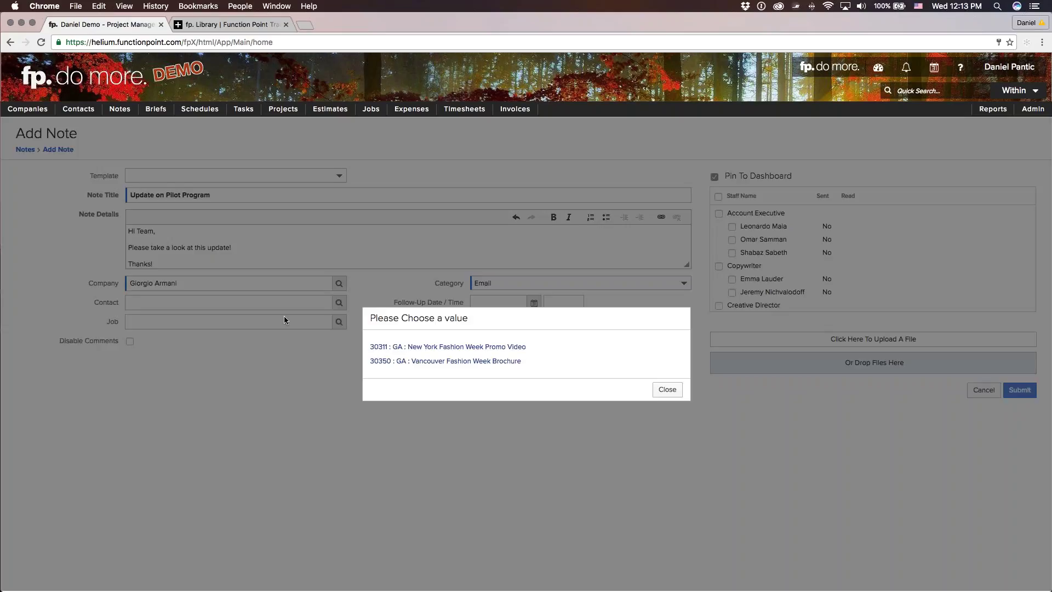
click(476, 361)
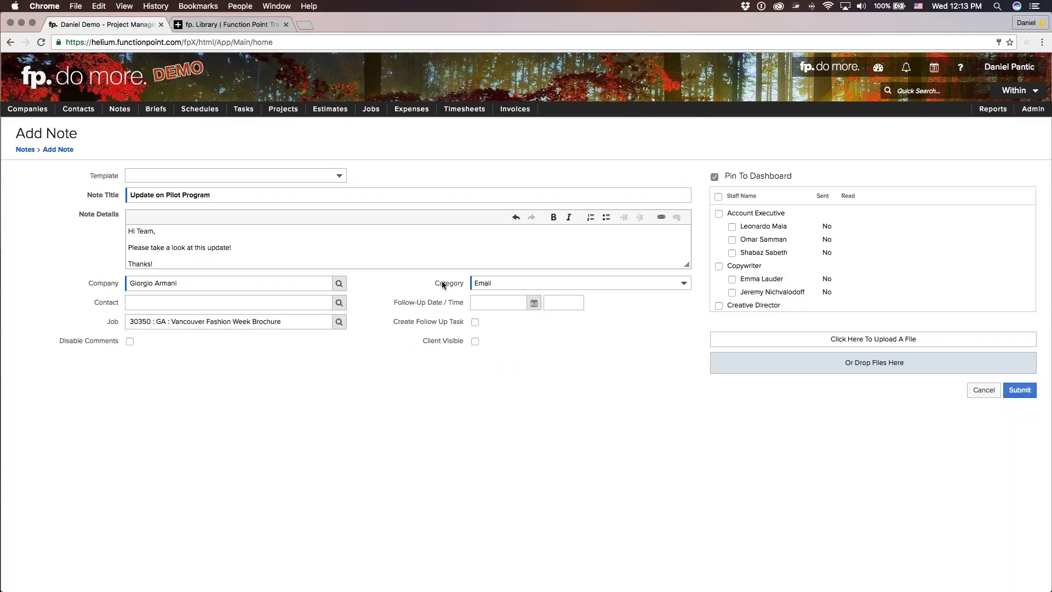
click(615, 283)
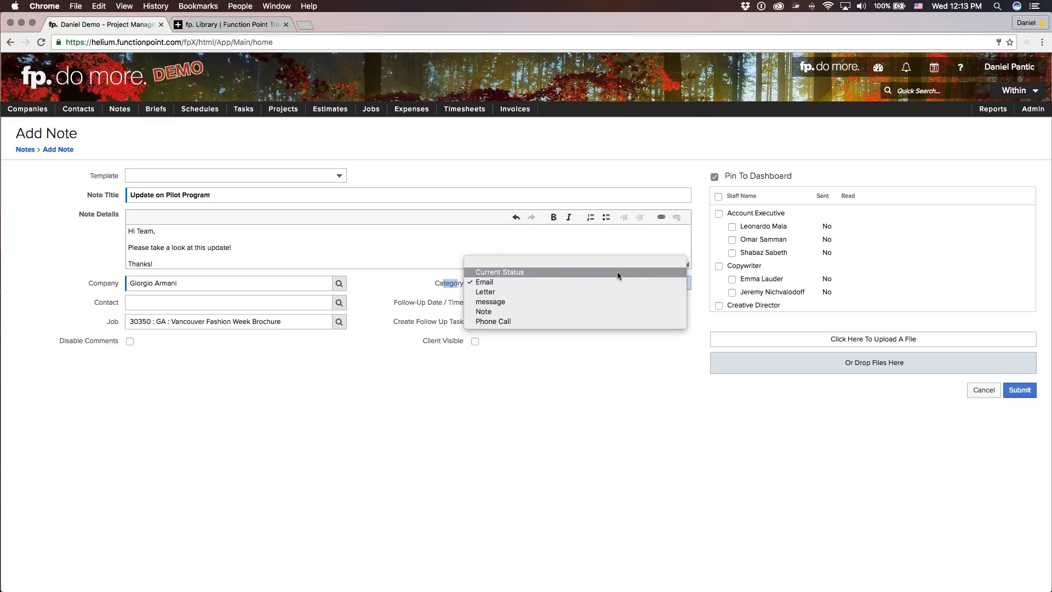
Pick Current Status in the Category dropdown in place of Email
click(605, 335)
click(590, 287)
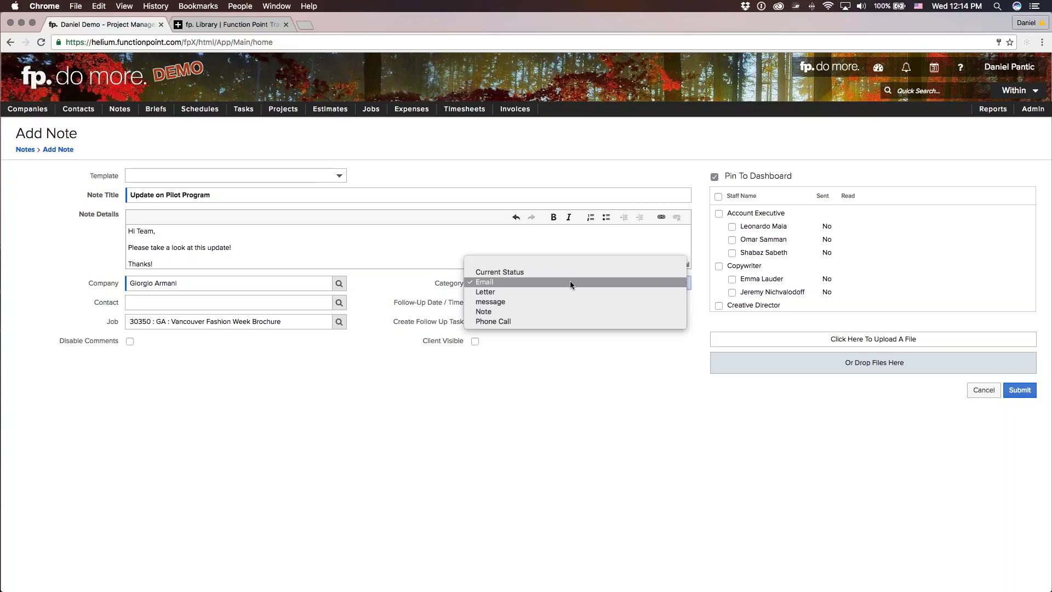
click(568, 274)
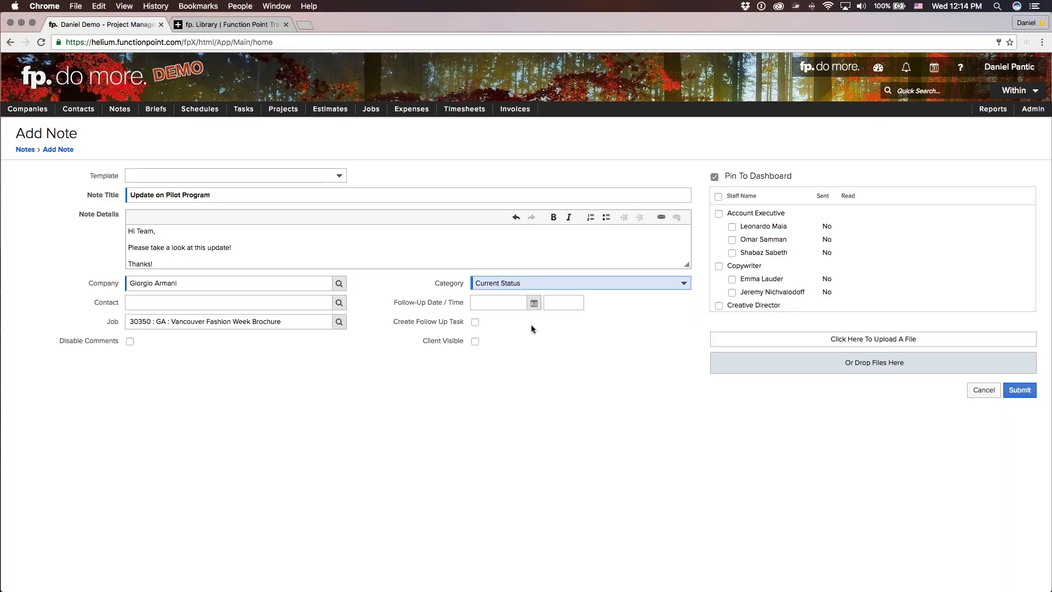
click(402, 300)
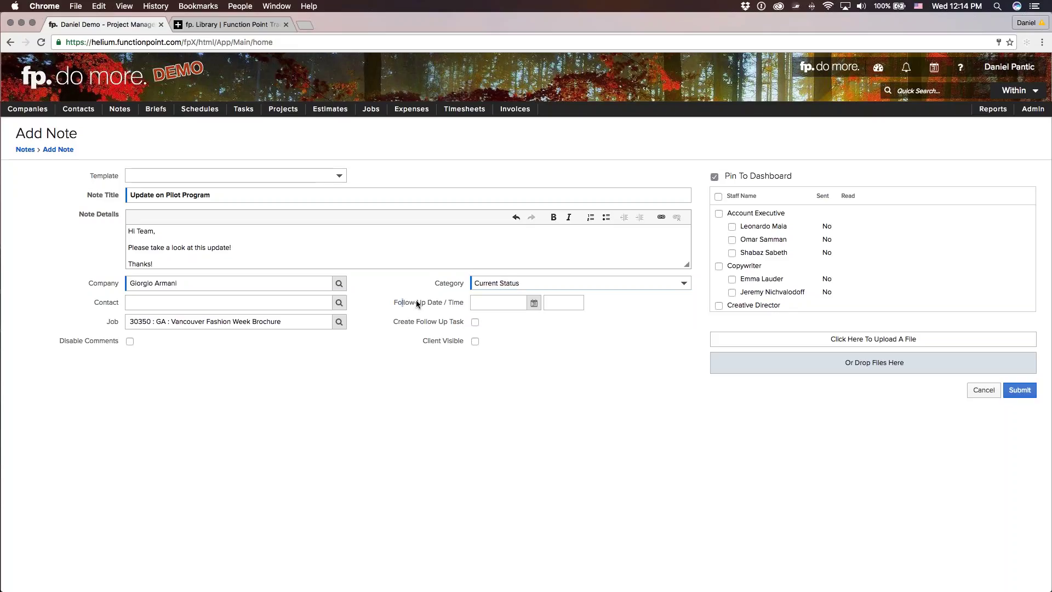
click(455, 305)
Tick the second Studio Staff member in the Staff Name list as a recipient
scroll(825, 277, down, 3)
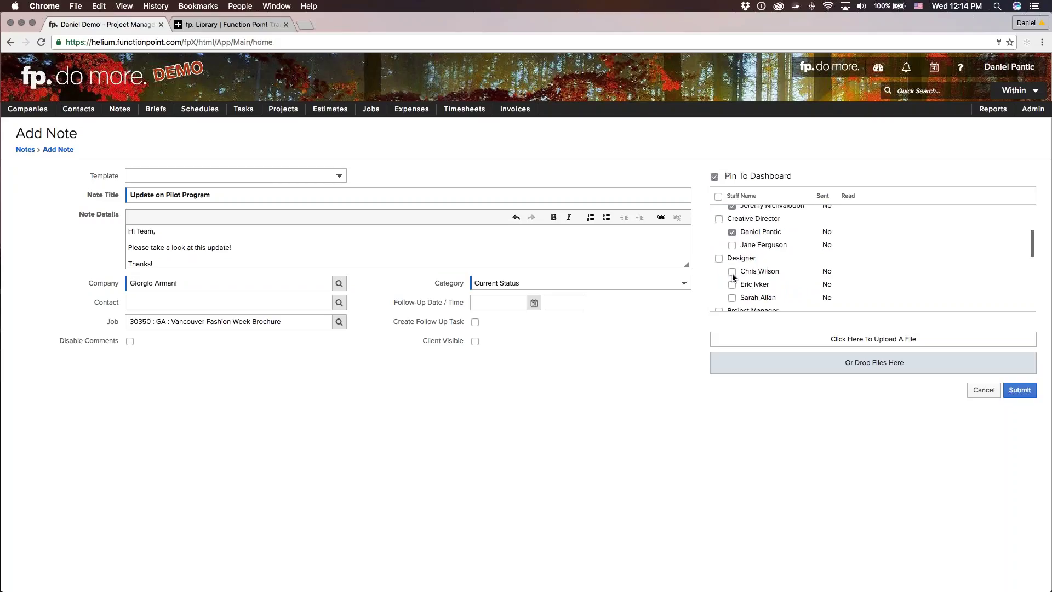
scroll(736, 296, down, 4)
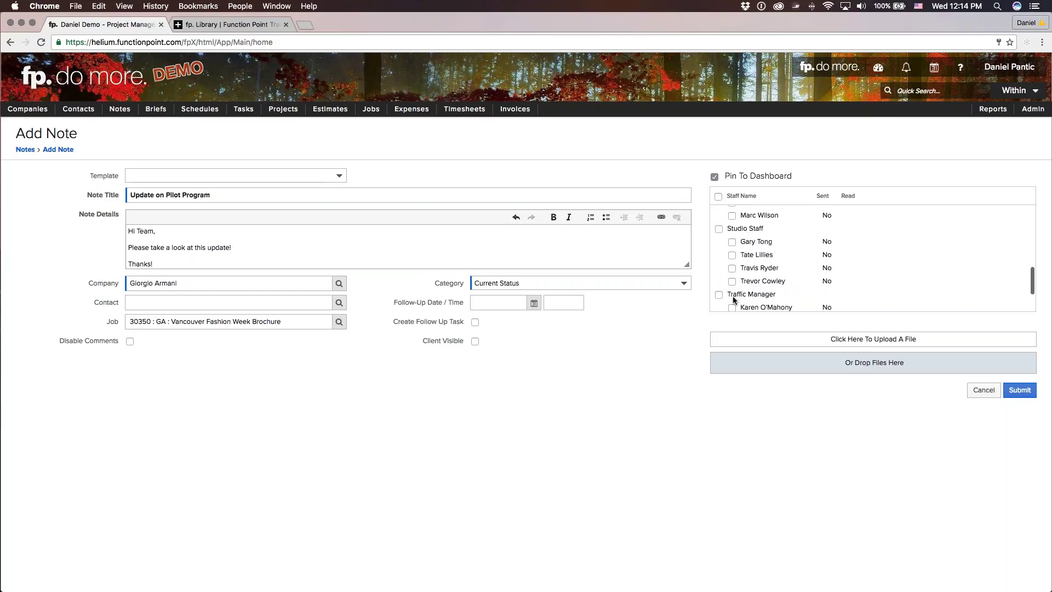
click(733, 254)
Attach Pilots.jpg from the Desktop via Finder and submit the note
key(super+Tab)
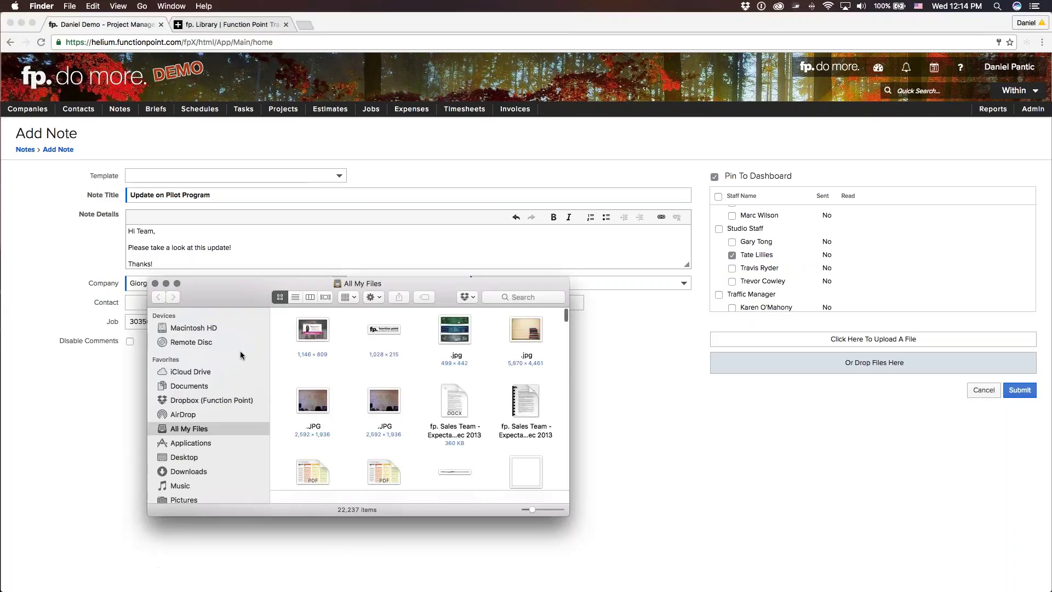
click(183, 457)
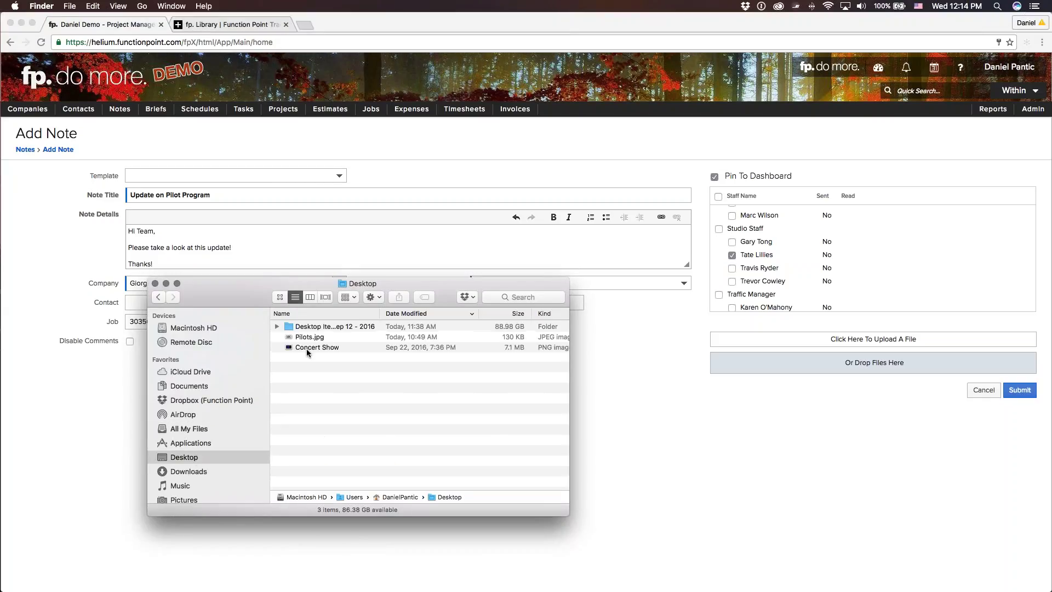
drag(305, 337, 891, 366)
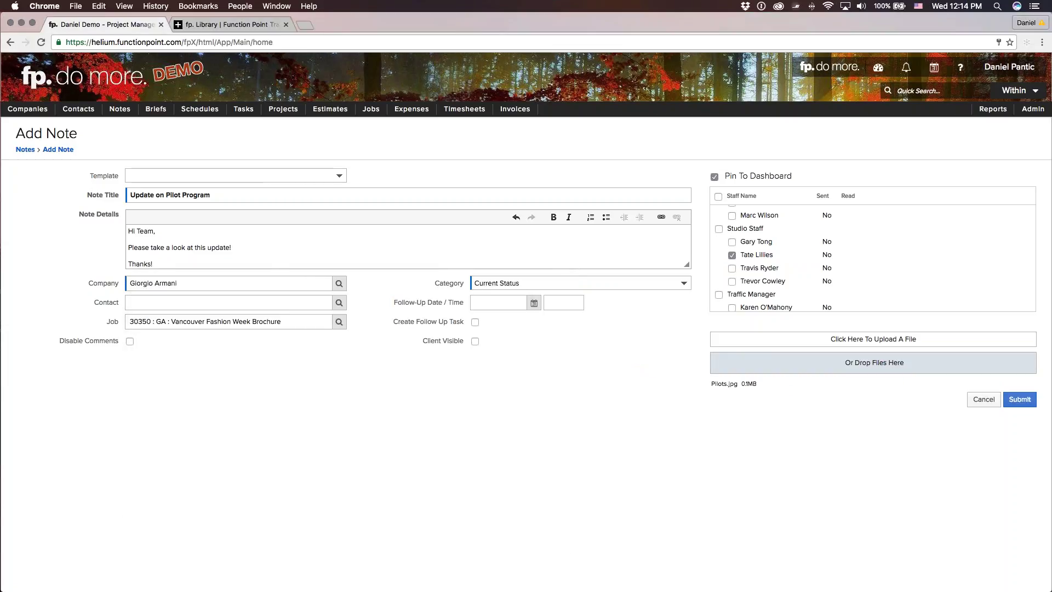
click(1020, 399)
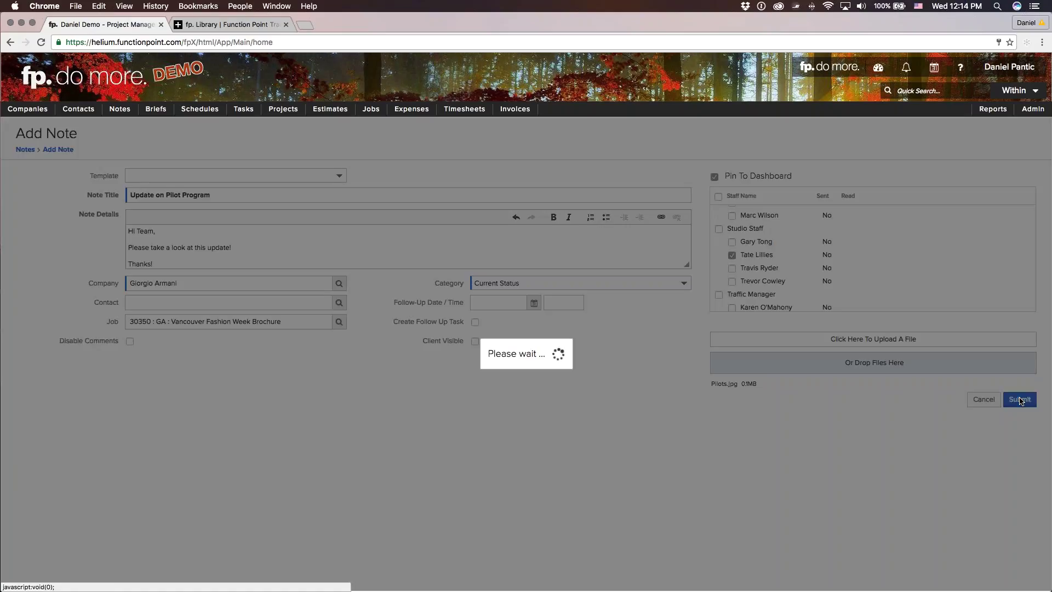